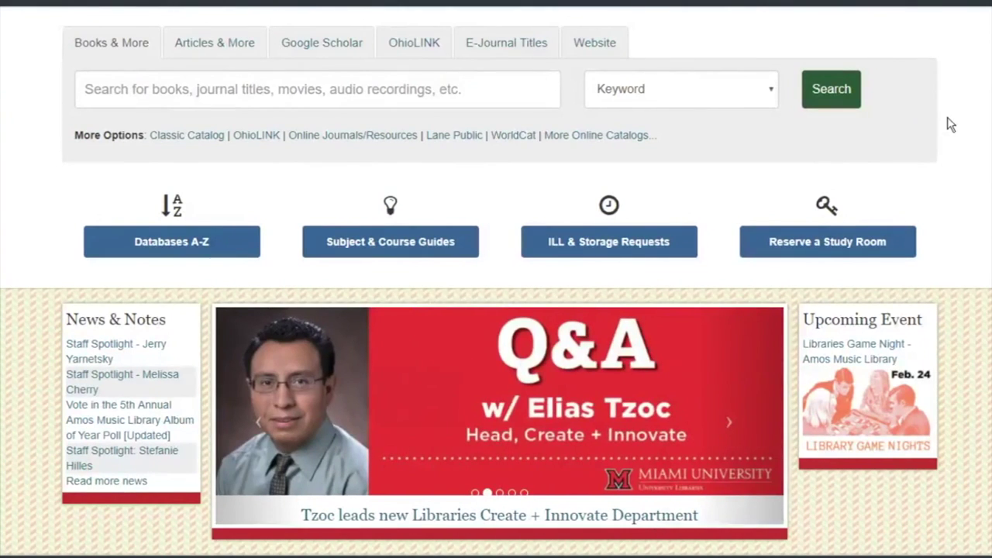
Step: Find 'hoover' in the library's Databases A-Z list and launch D&B Hoovers through the Business Browser
left_click(951, 124)
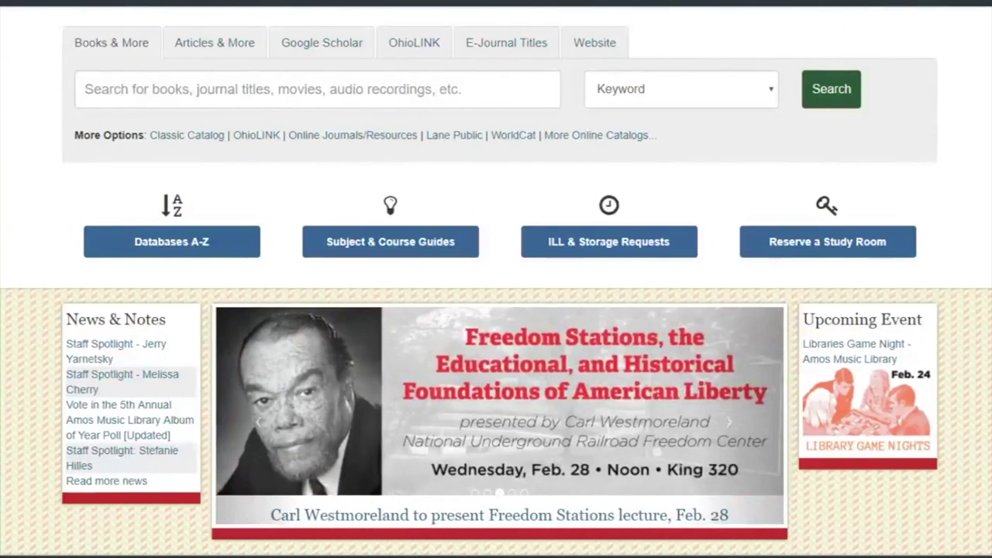
left_click(248, 129)
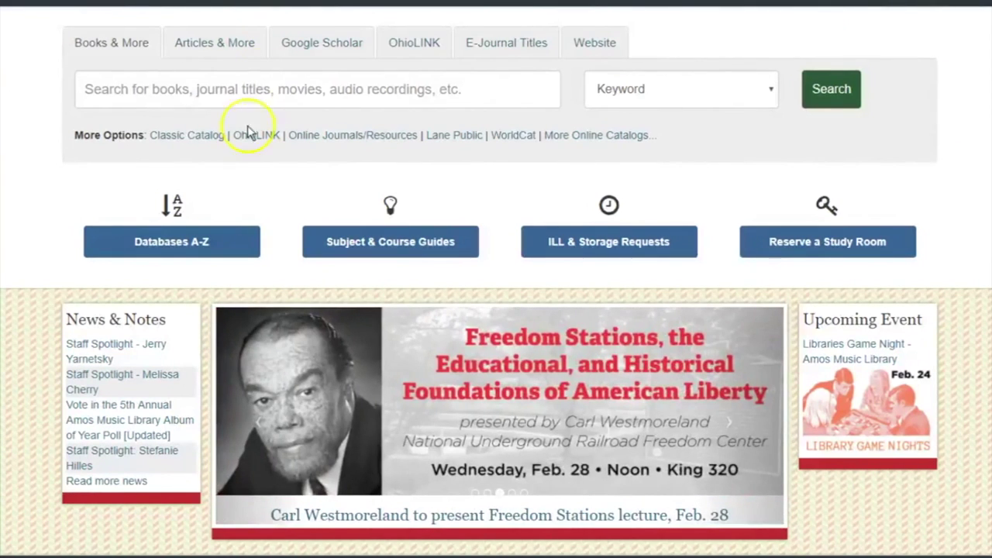
left_click(222, 245)
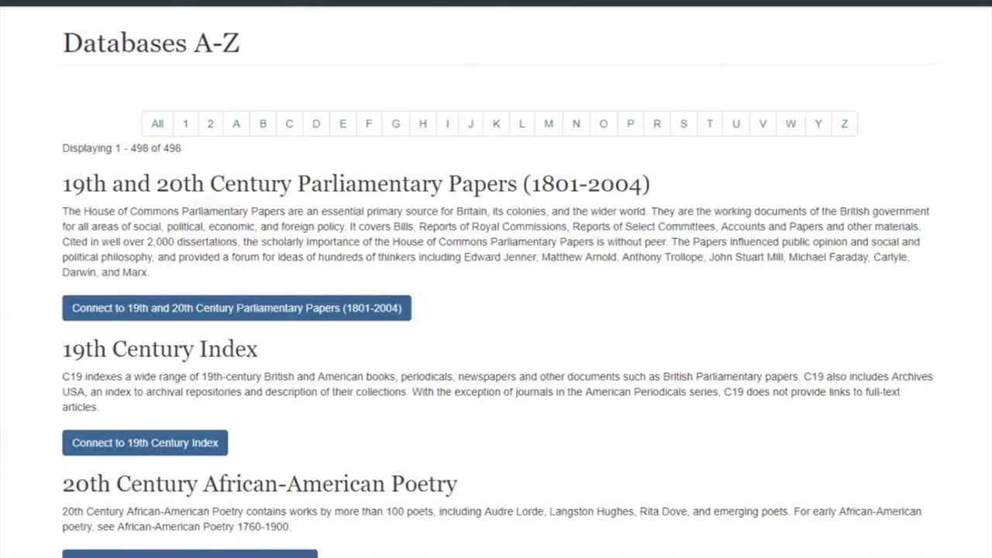
type("hoover")
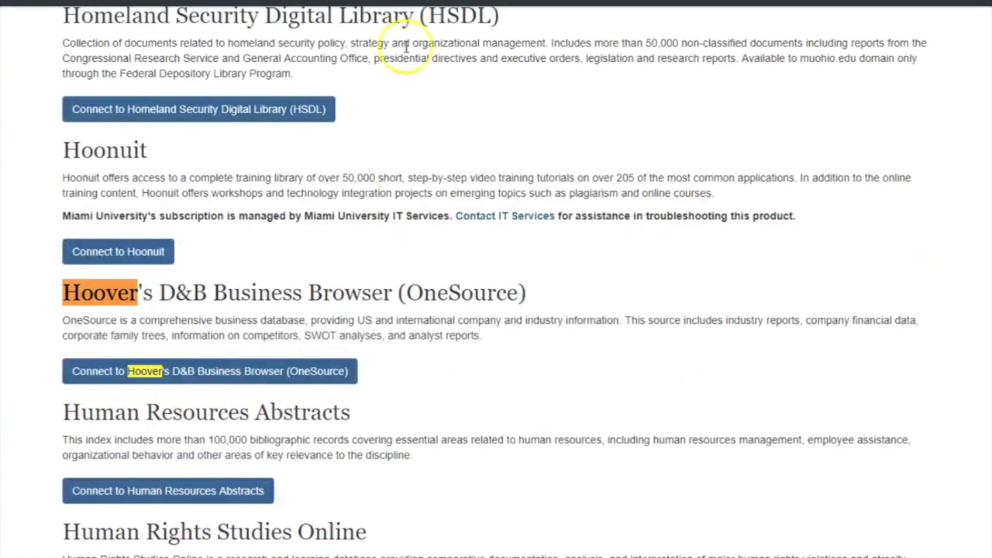
left_click(293, 379)
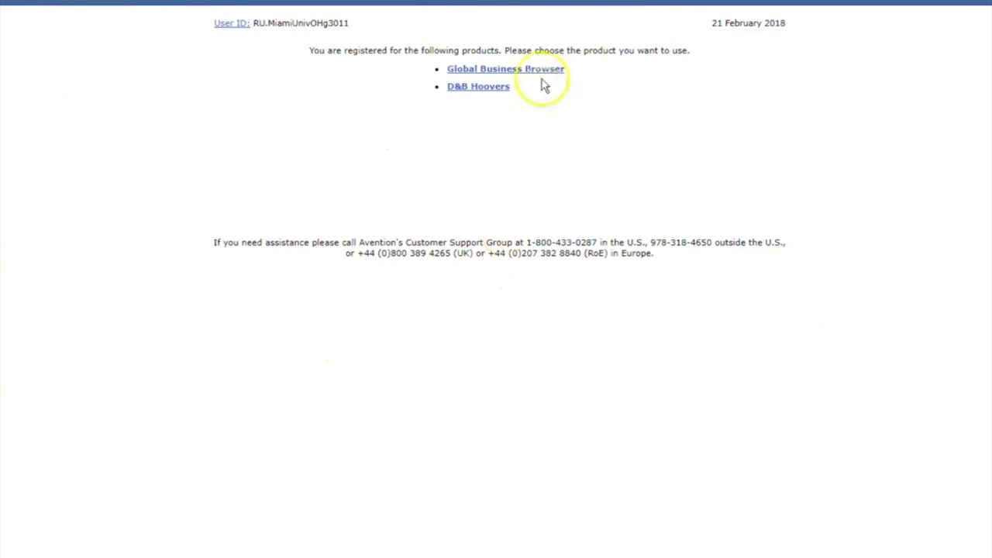
left_click(469, 89)
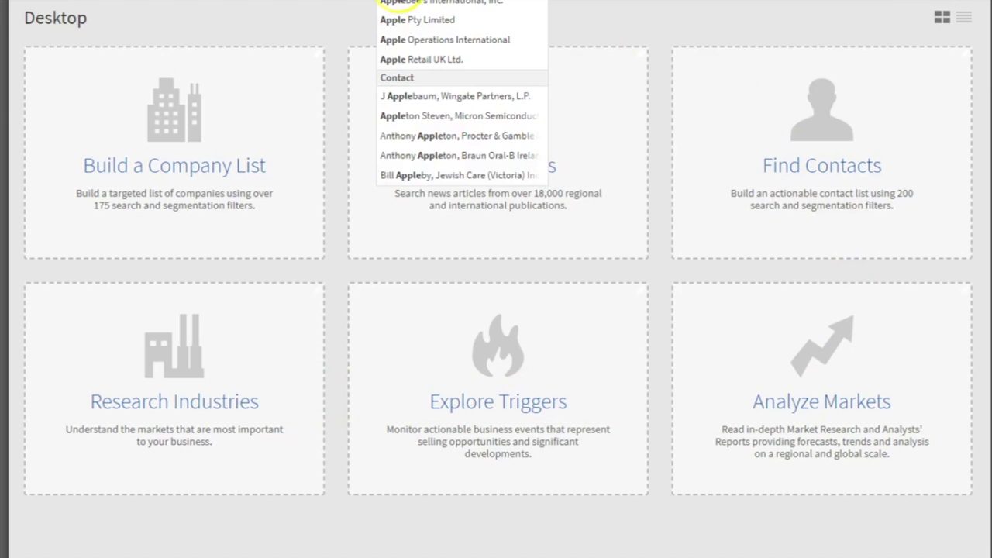
Step: Open Apple Inc.'s company profile from the search suggestions
left_click(393, 3)
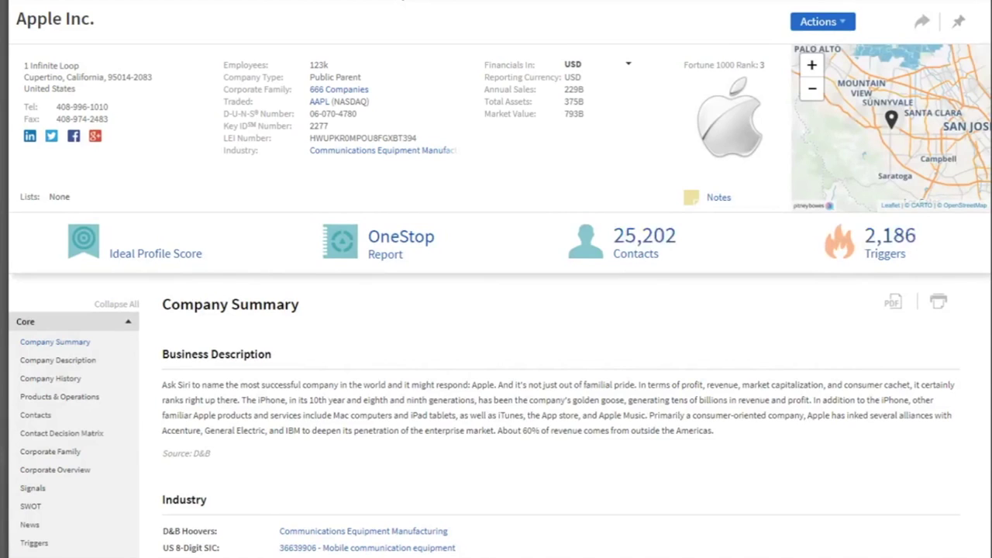
Step: Show Apple's SWOT analysis and scroll through its strengths, opportunities and threats
left_click(31, 509)
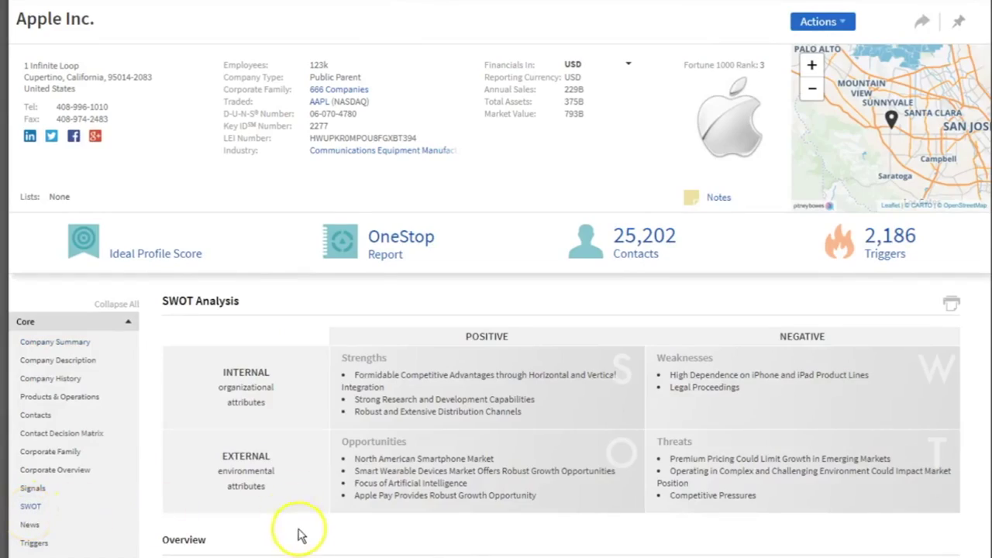
scroll(299, 525, "down", 1)
scroll(302, 527, "down", 2)
scroll(311, 530, "down", 3)
scroll(310, 529, "down", 4)
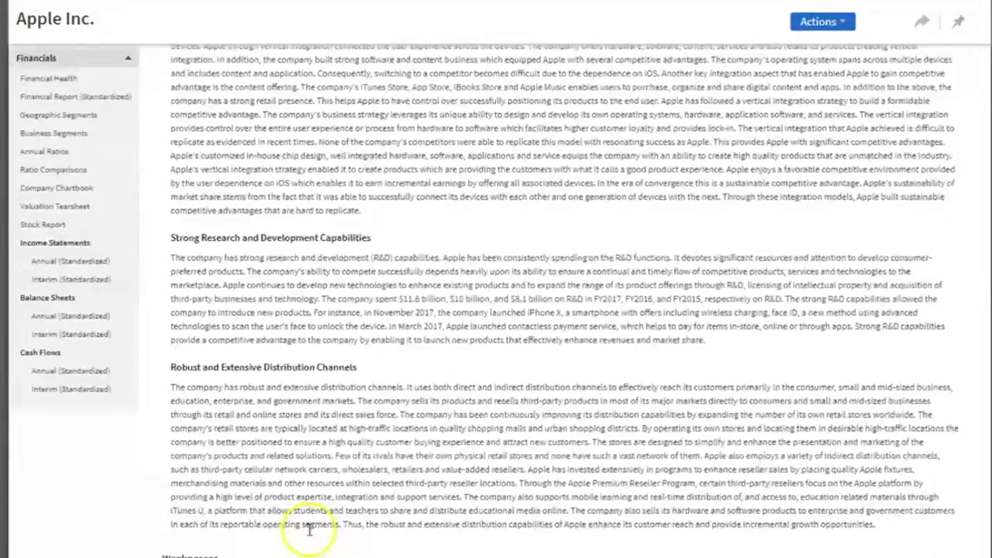
scroll(310, 531, "down", 3)
scroll(309, 534, "down", 2)
scroll(309, 533, "down", 5)
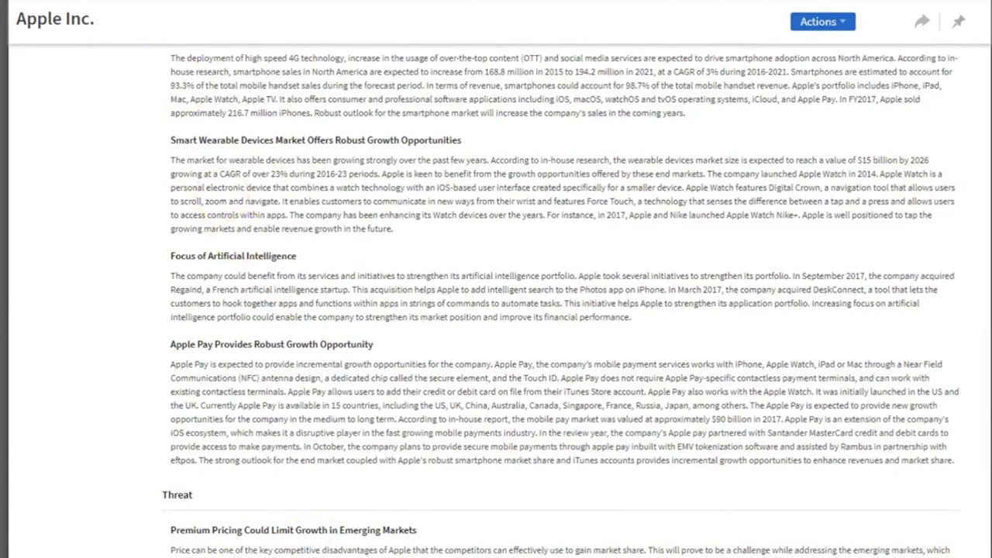
left_click(116, 2)
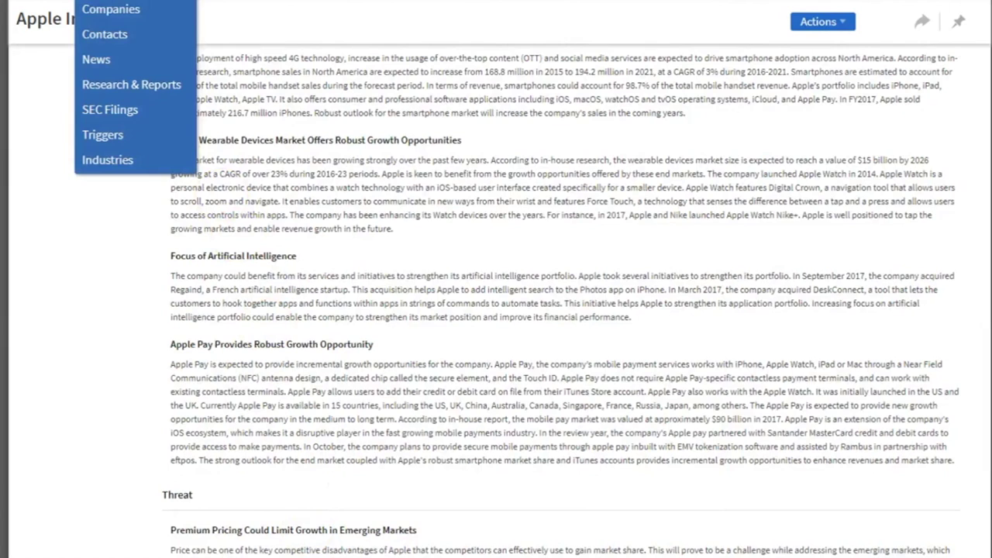
Step: Start a company search filtered to the city Oxford, Ohio, United States
left_click(111, 9)
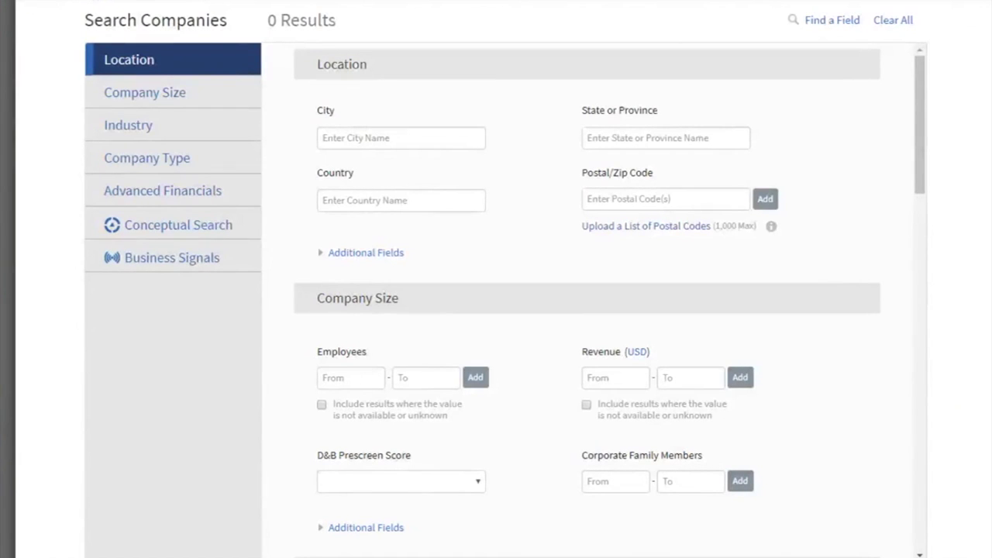
left_click(373, 138)
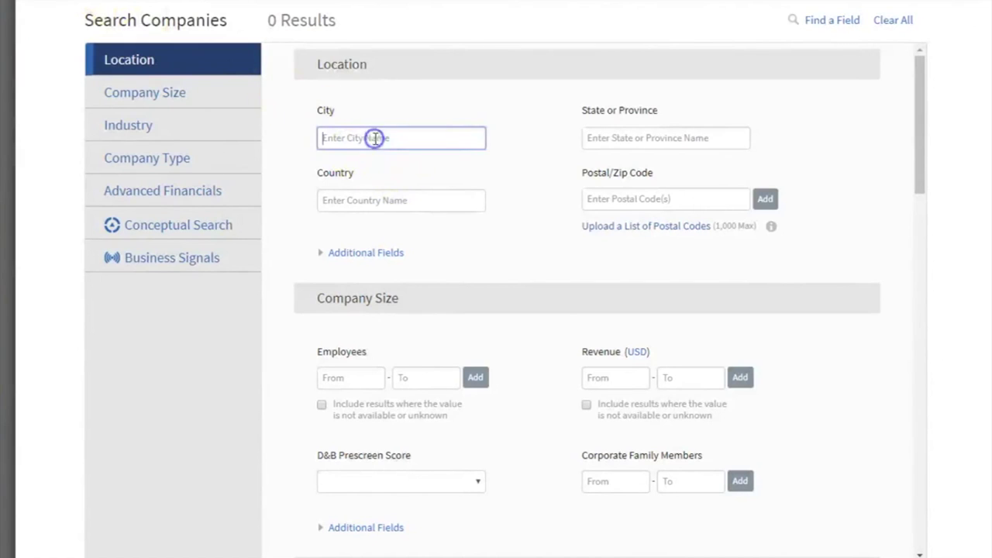
type("oxford")
key("Down")
key("Down")
key("Down")
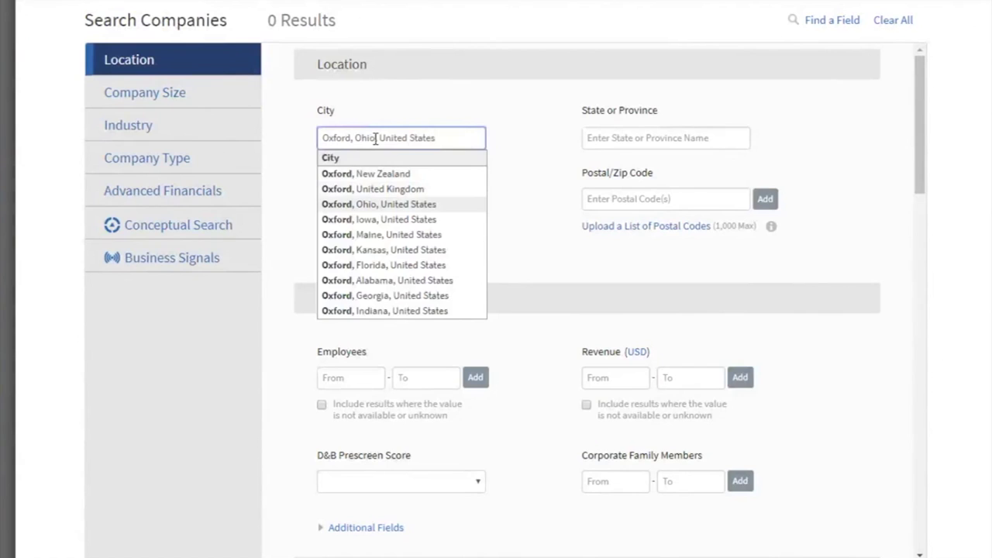
key("Return")
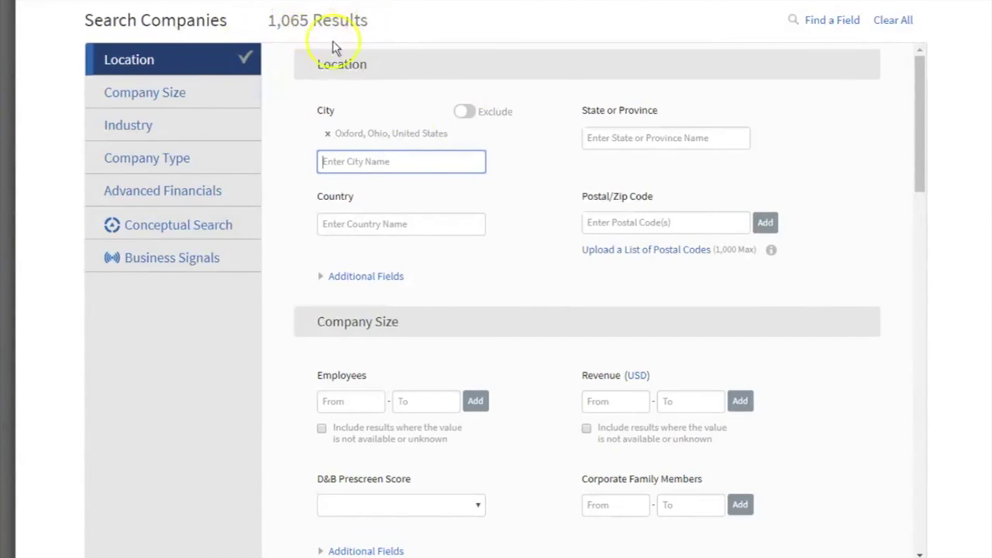
Step: Add postal code 12345 as a filter, then remove it again
left_click(594, 223)
type("1")
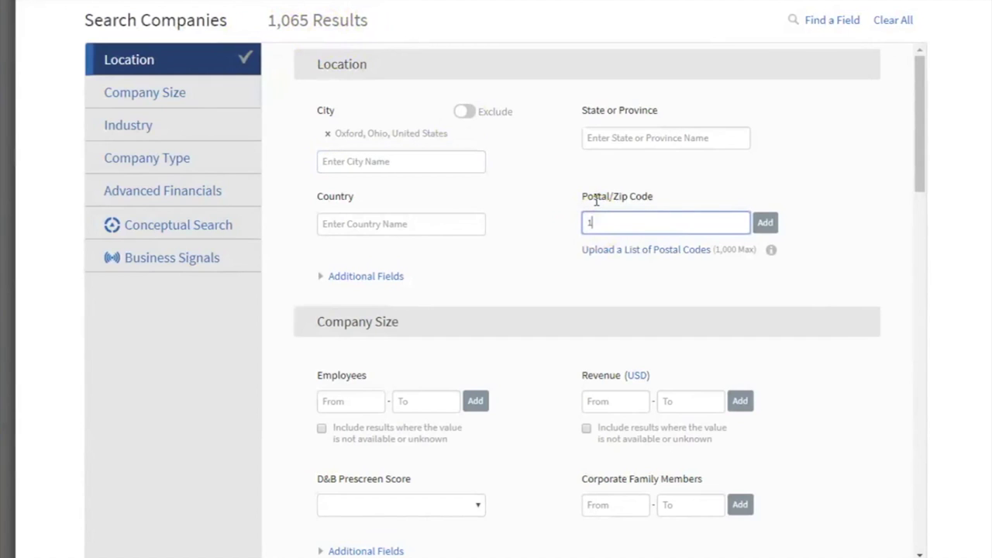
type("2345")
left_click(735, 222)
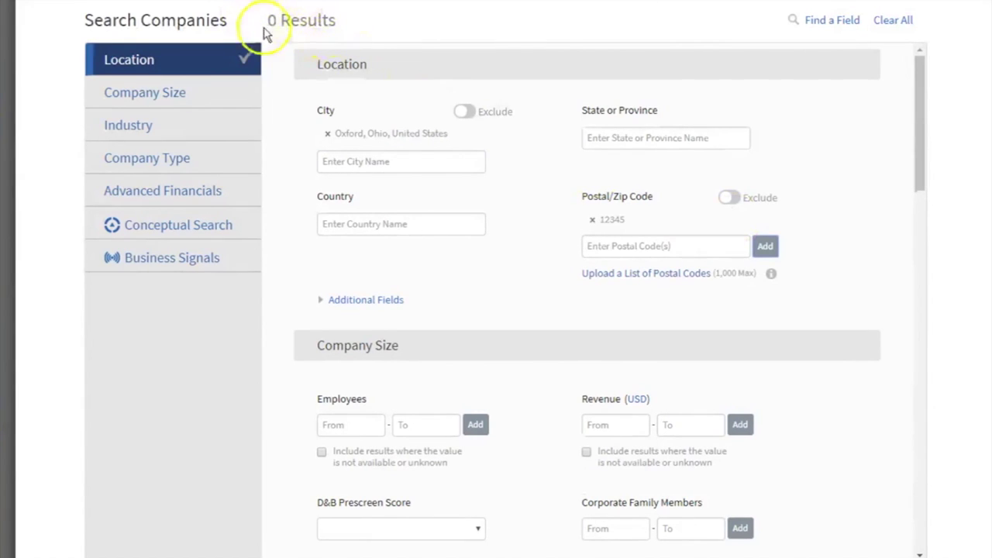
left_click(592, 222)
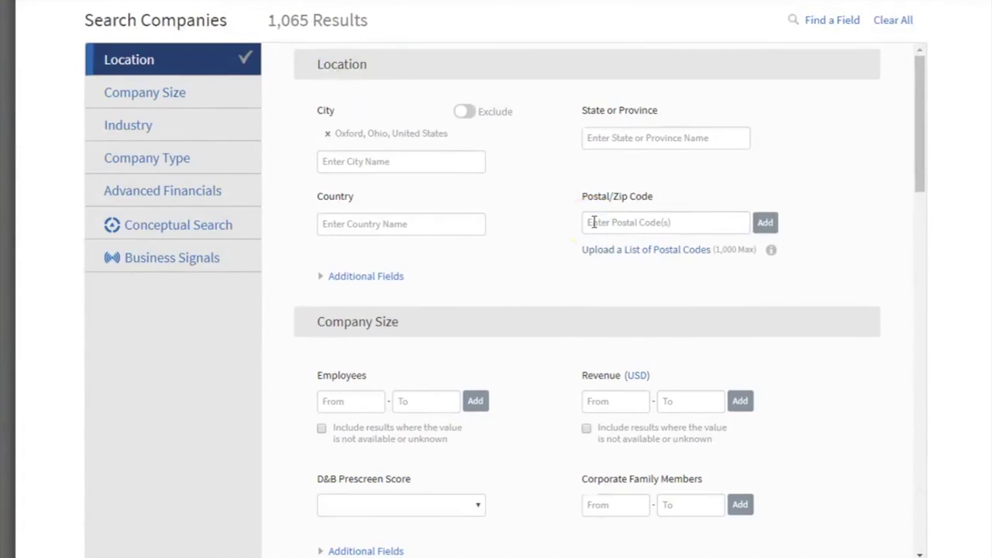
Step: Add Columbus, Ohio as a second city, then remove it to restore 1,065 results
left_click(375, 161)
type("columbus")
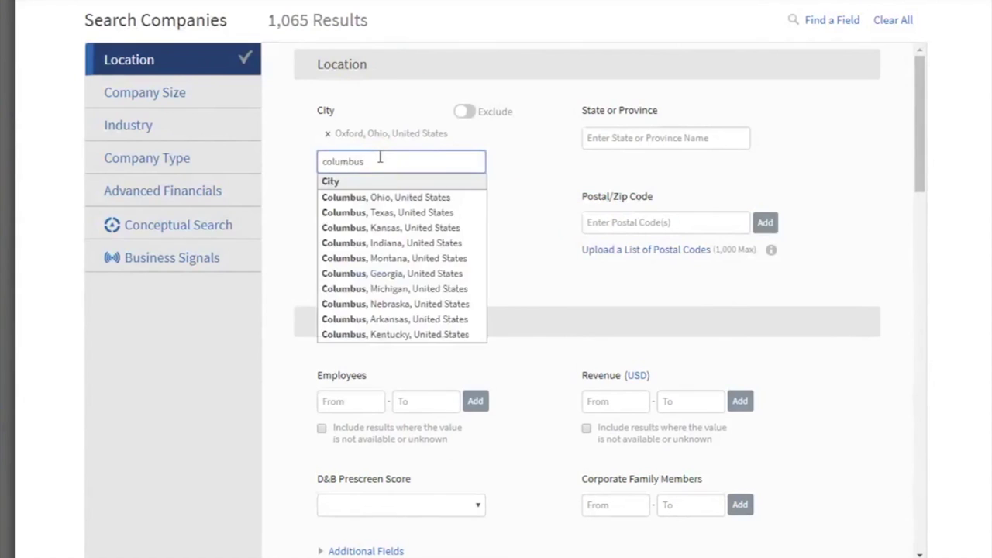
key("Down")
key("Return")
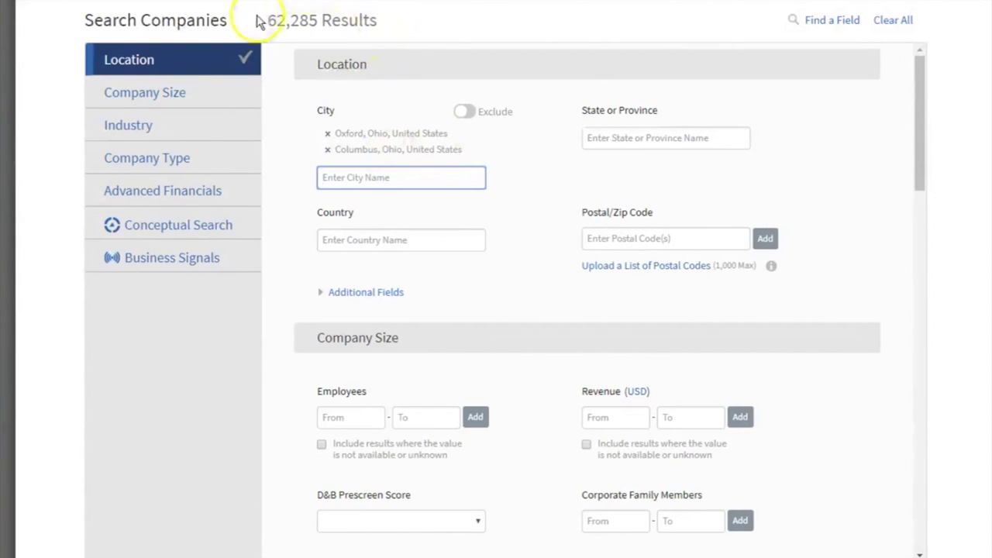
left_click(328, 150)
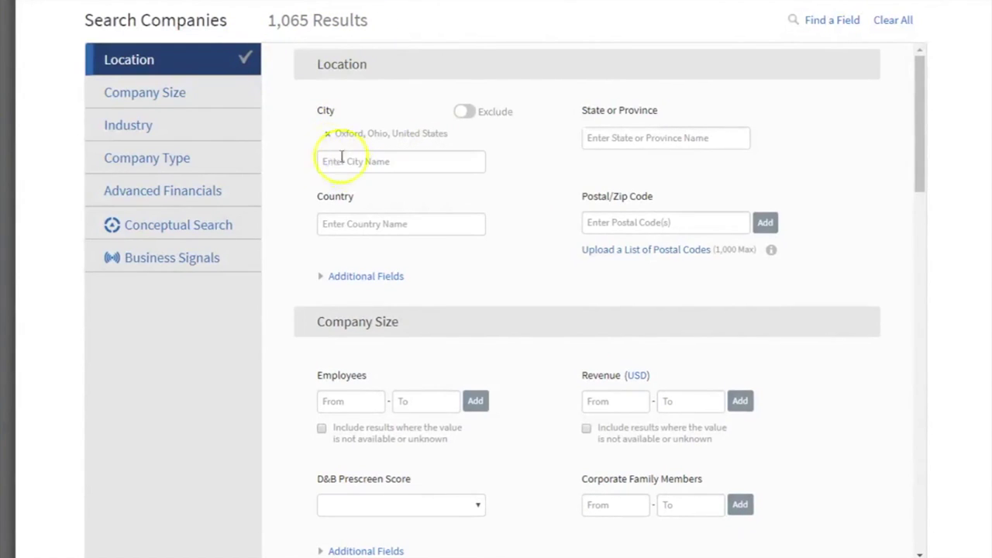
scroll(412, 287, "down", 2)
scroll(412, 287, "down", 1)
Step: Limit the Oxford companies to an employee range of 1 to 5
left_click(373, 173)
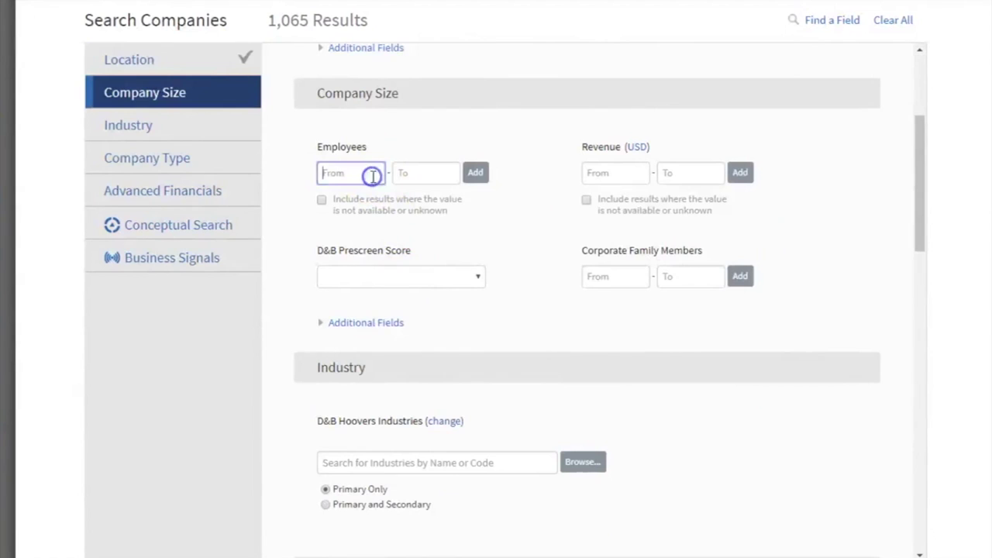
type("1")
left_click(424, 171)
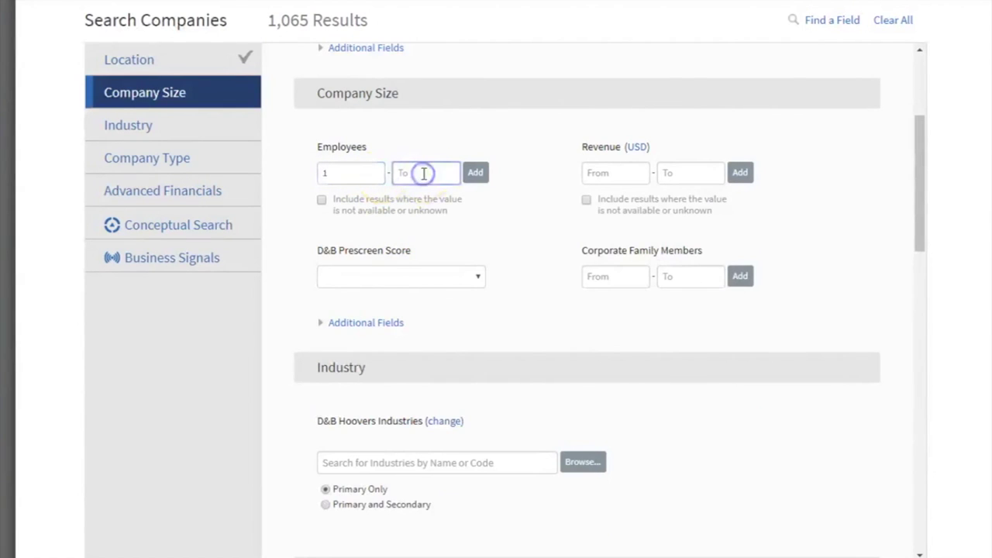
type("5")
left_click(477, 174)
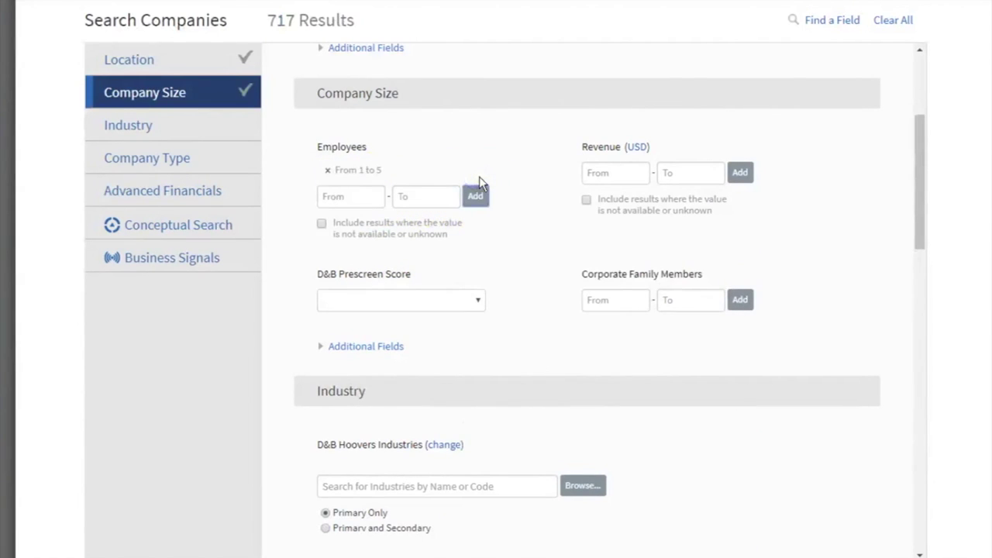
Step: Add a minimum revenue filter of 1M, leaving 6 companies
left_click(625, 174)
type("1")
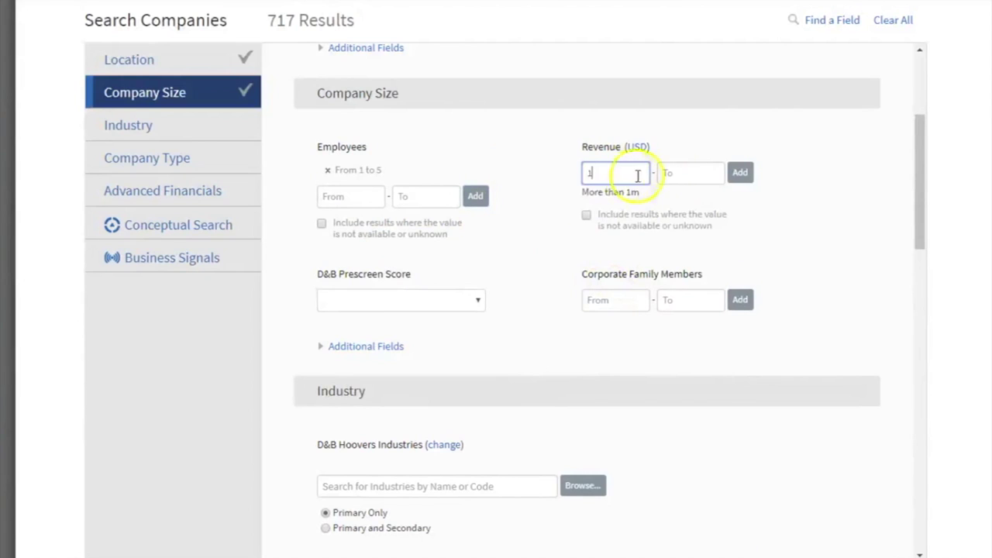
left_click(739, 172)
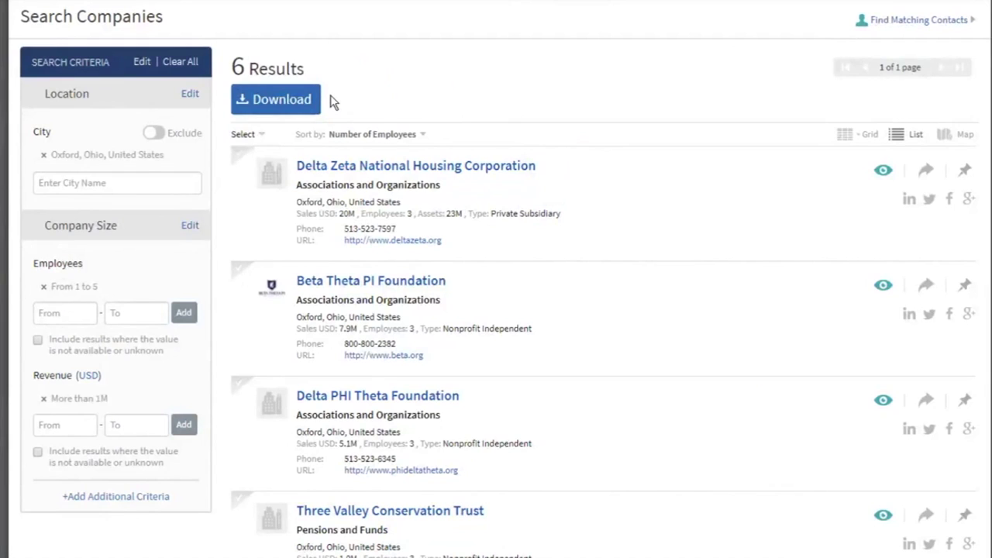
left_click(891, 23)
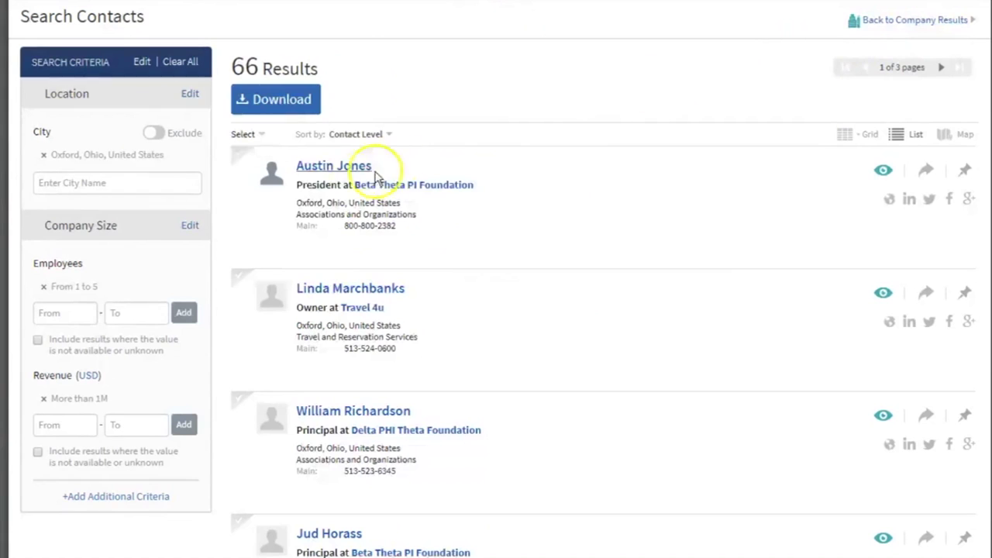
Step: View the first matching contact's profile at Beta Theta Pi Foundation, then return to results
left_click(344, 175)
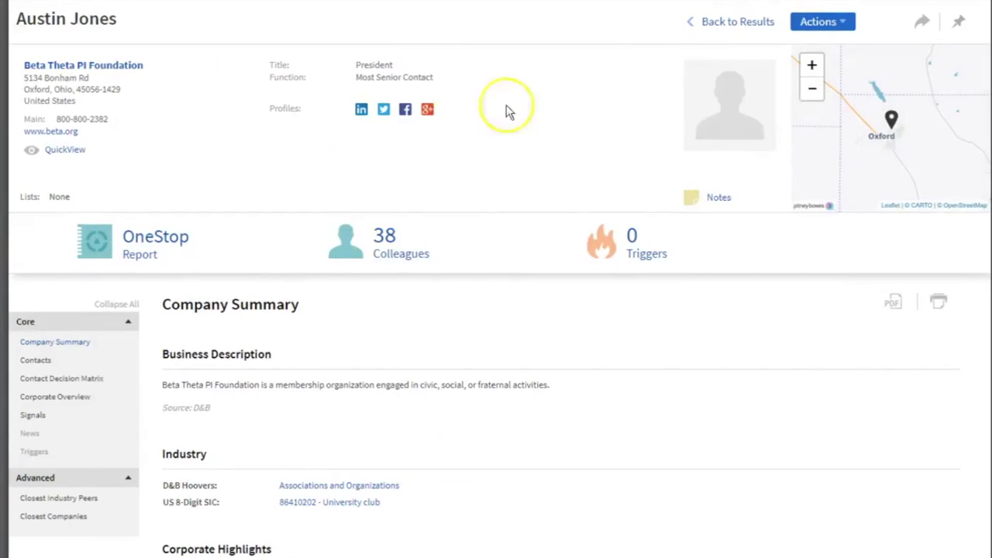
left_click(746, 23)
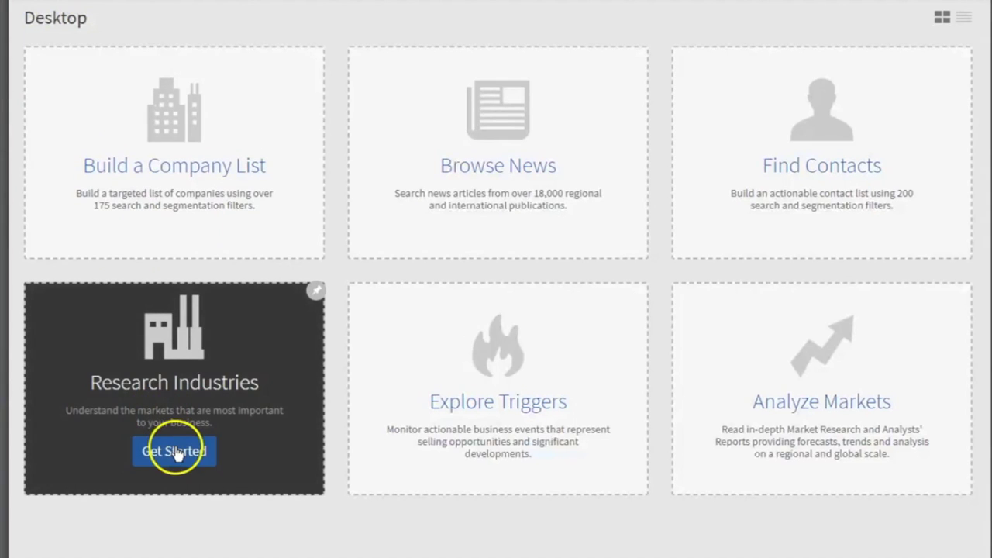
Step: Browse industries for 'bars' and submit 164 - Restaurants and Bars as the industry filter
left_click(176, 451)
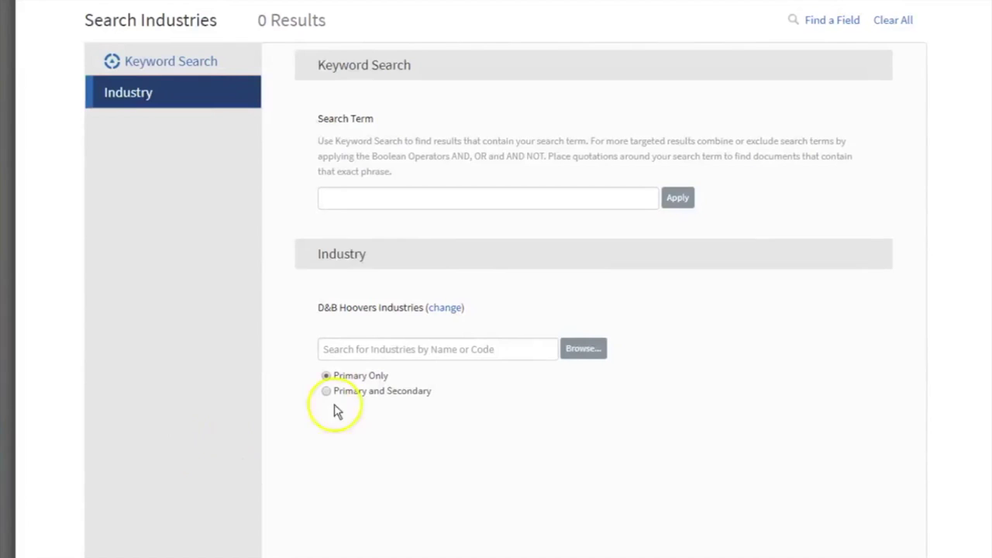
left_click(567, 350)
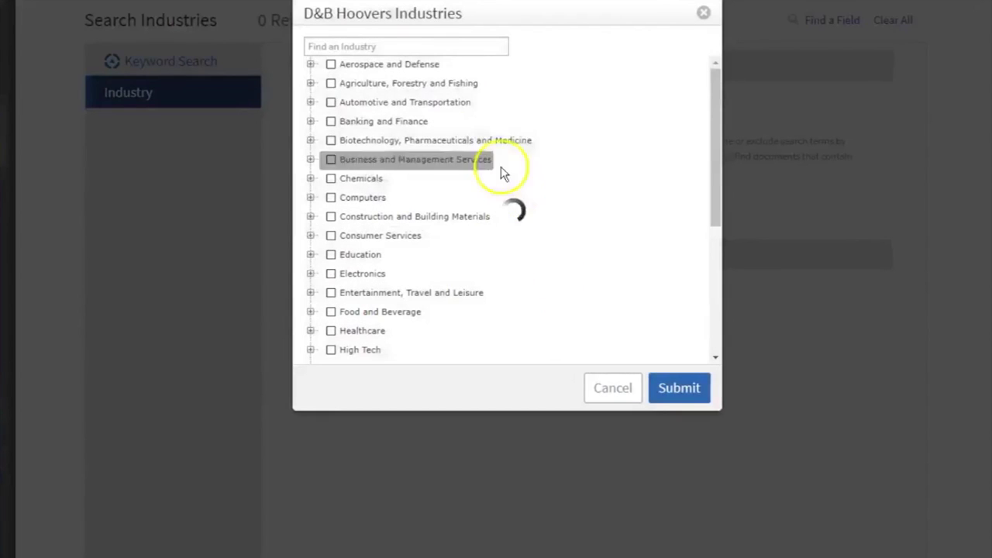
left_click(426, 47)
type("b")
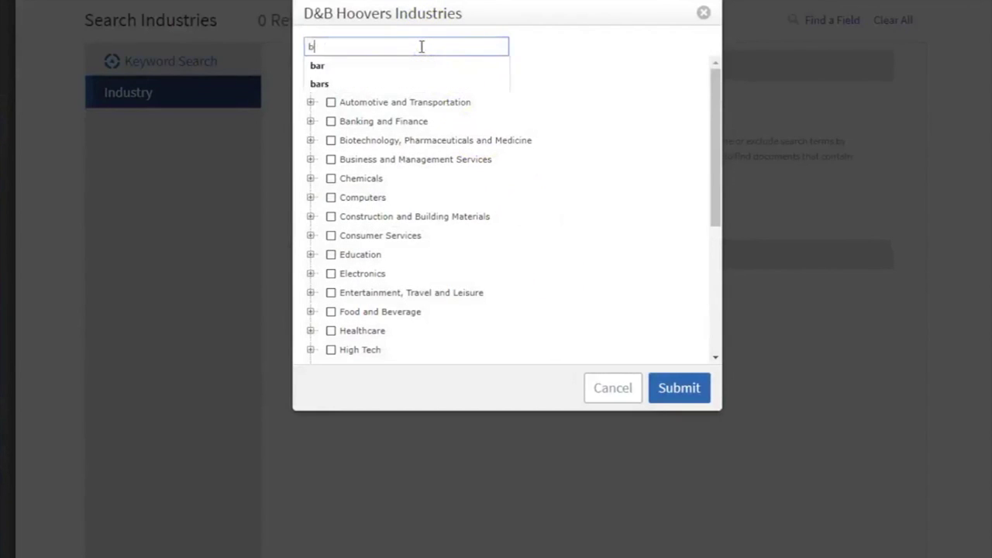
type("ars")
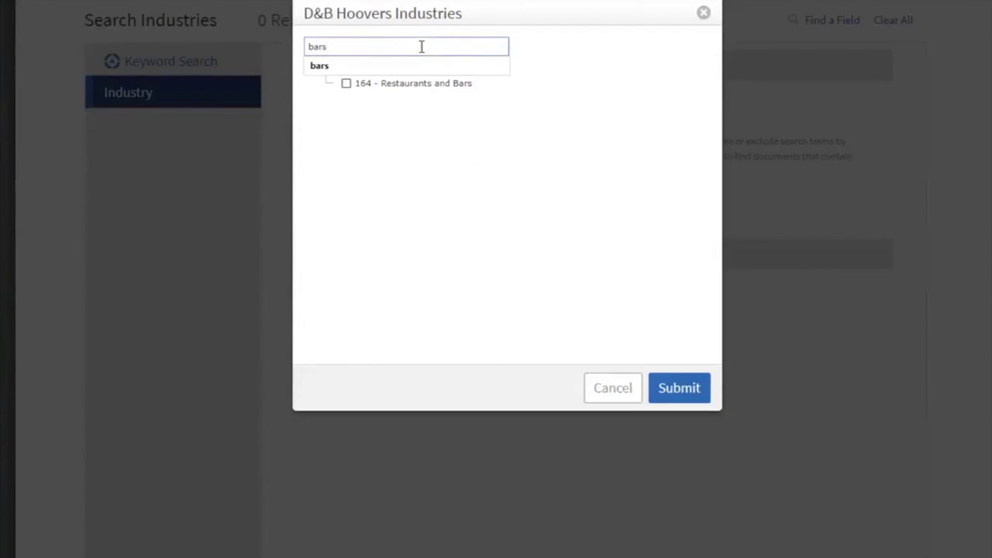
left_click(345, 83)
left_click(682, 396)
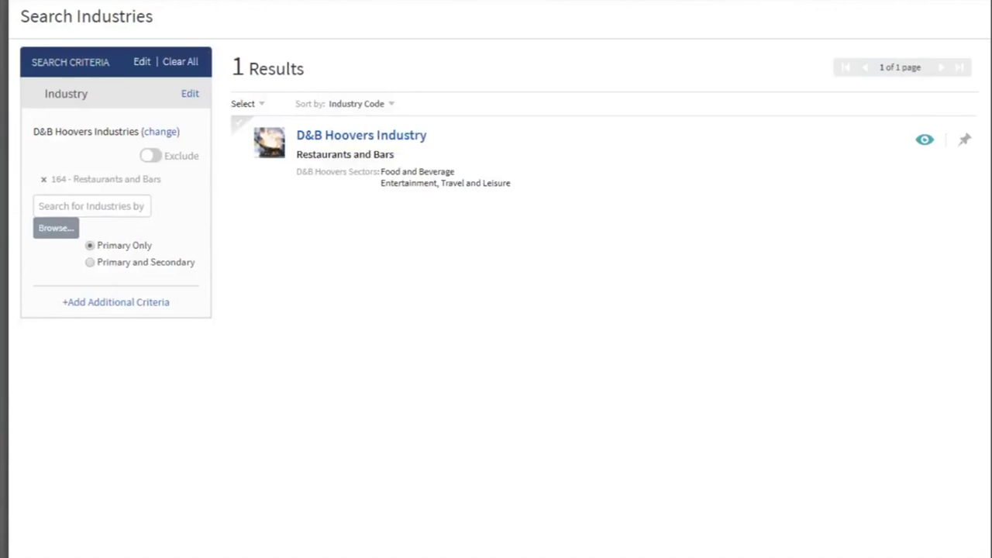
Step: Browse Restaurants and Bars analyst and market reports, view the Drinking Places report, return to Desktop
left_click(422, 143)
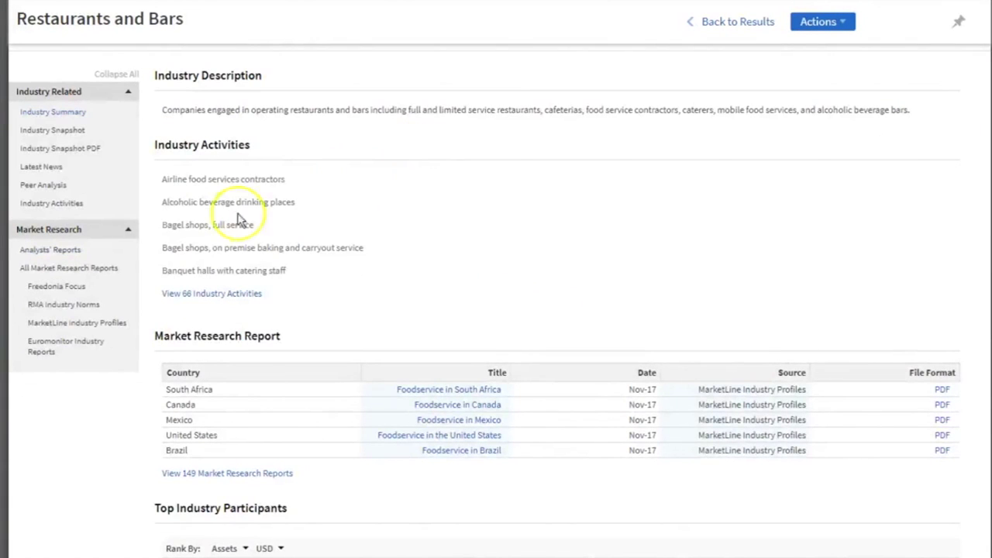
left_click(71, 255)
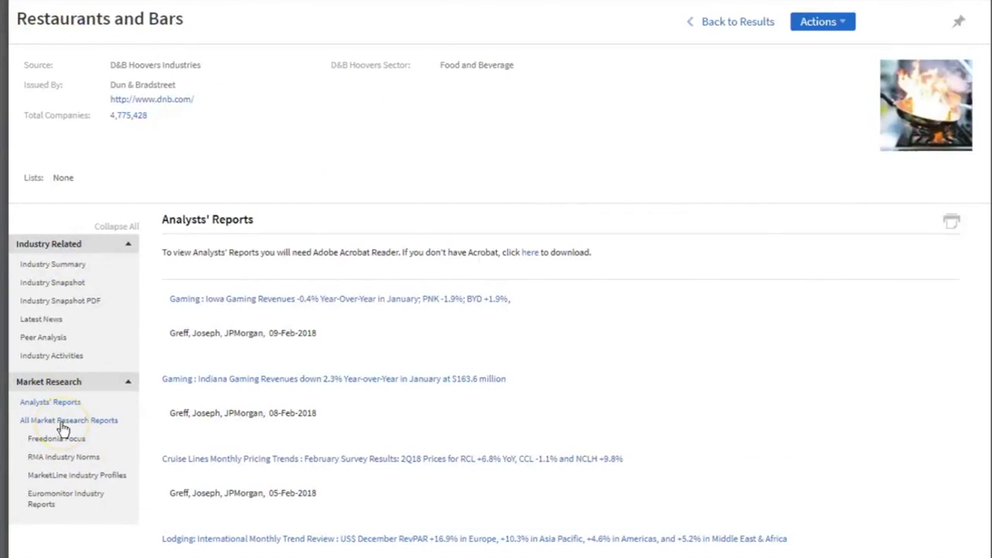
left_click(64, 429)
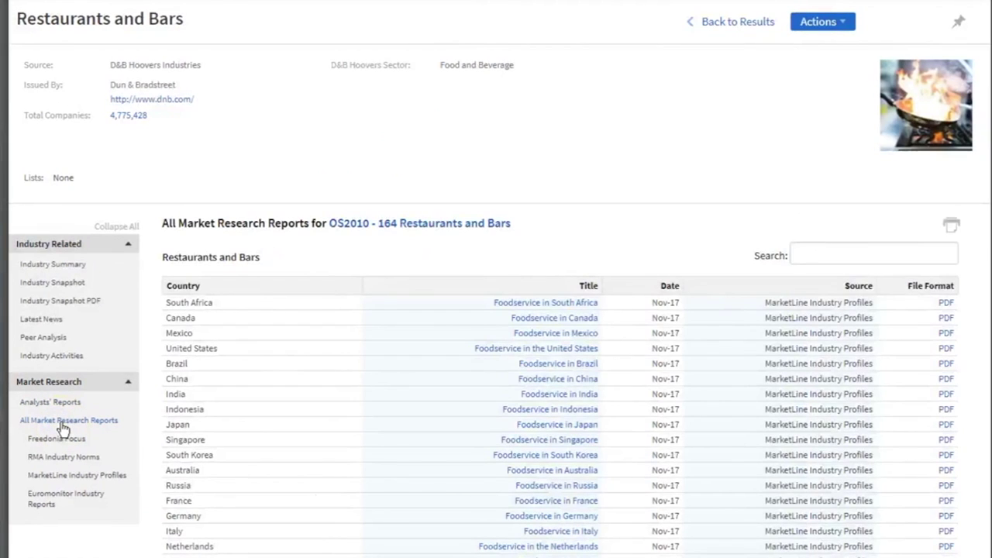
scroll(348, 458, "down", 3)
scroll(348, 458, "down", 1)
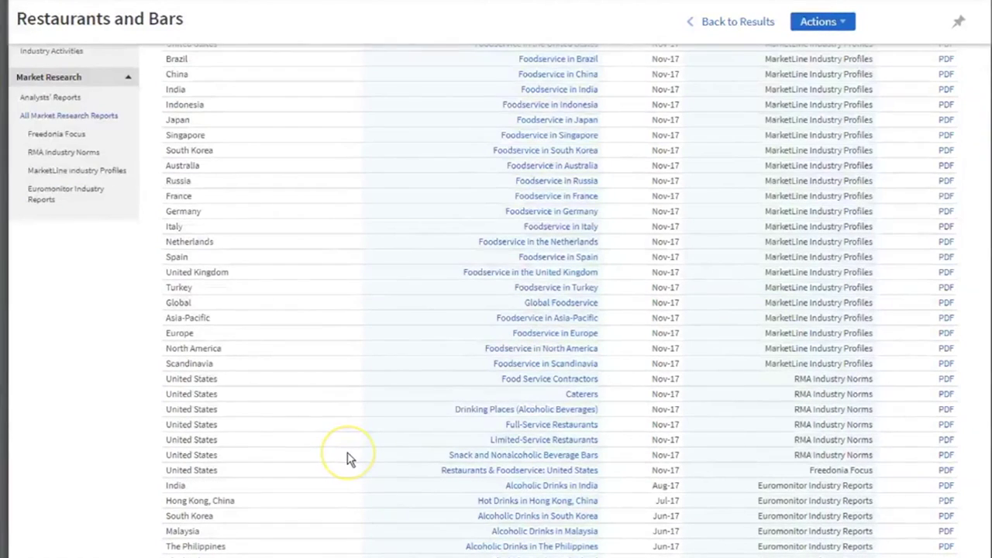
left_click(592, 414)
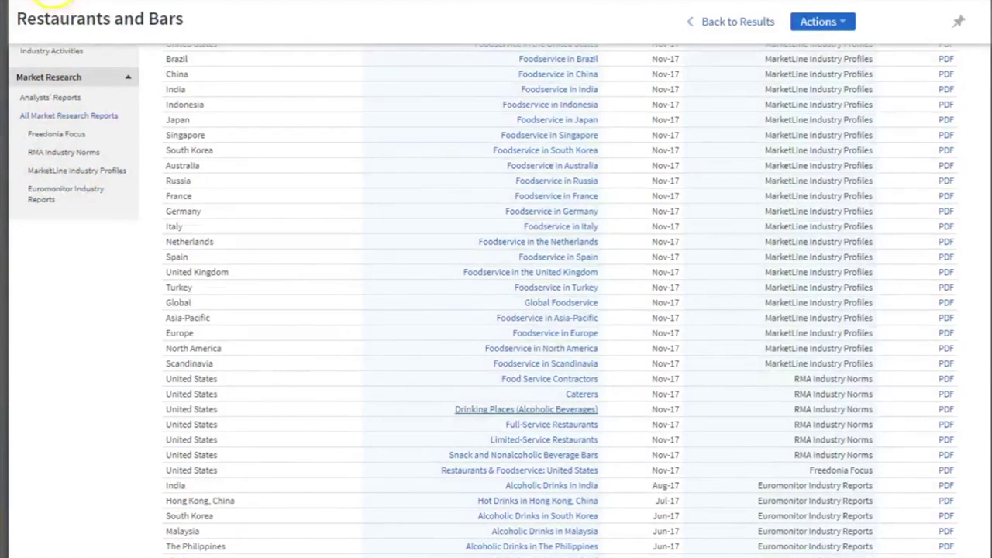
left_click(42, 5)
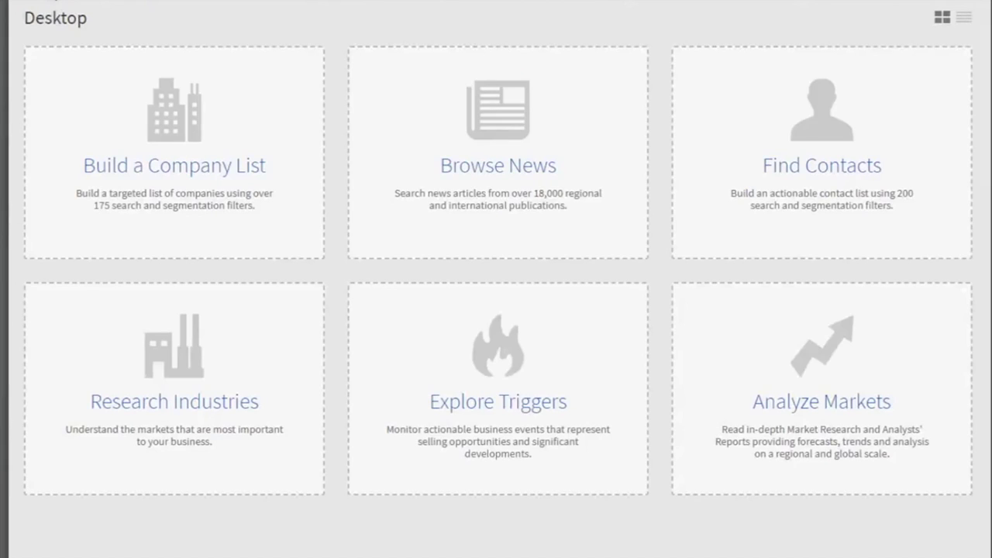